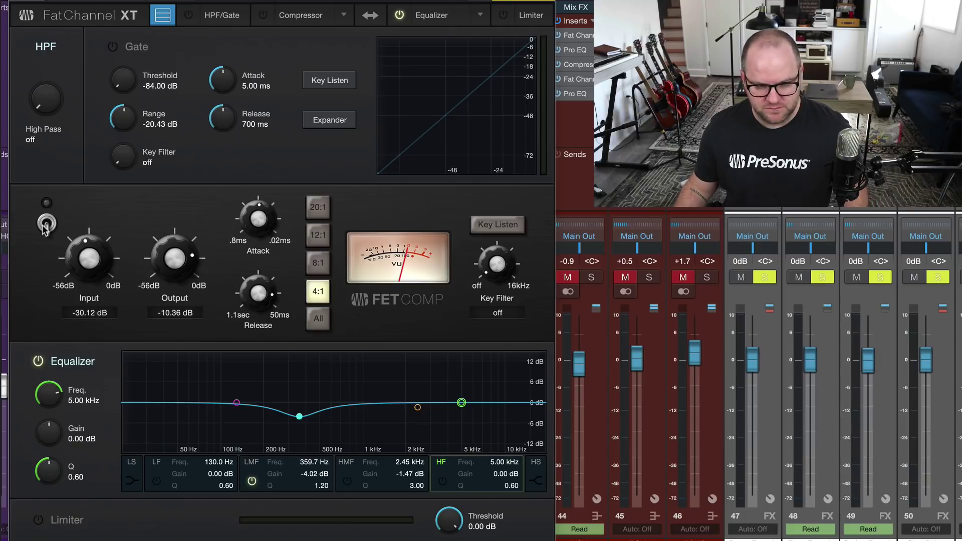
# - Switch on the FET compressor and compare the vocal with the compressor engaged and bypassed
pyautogui.click(45, 224)
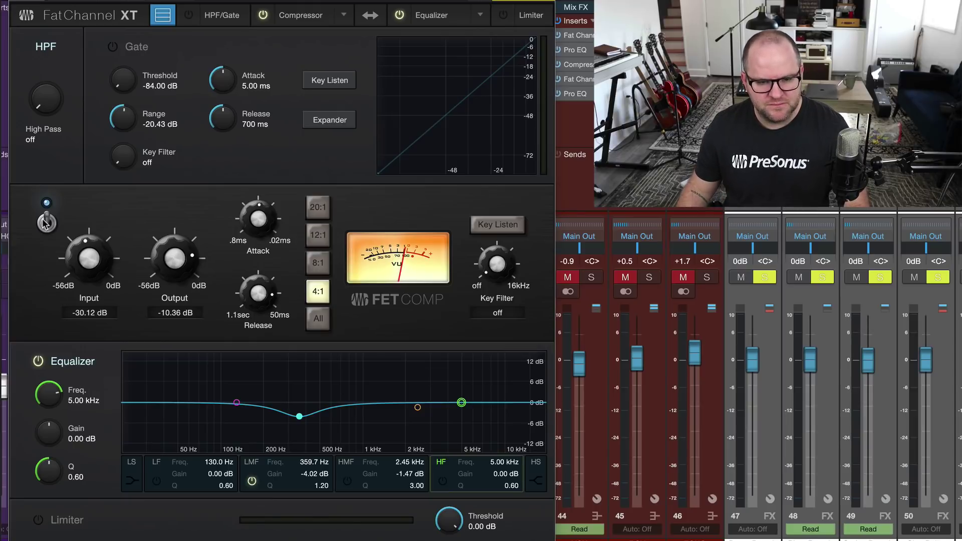
pyautogui.click(46, 223)
pyautogui.click(45, 223)
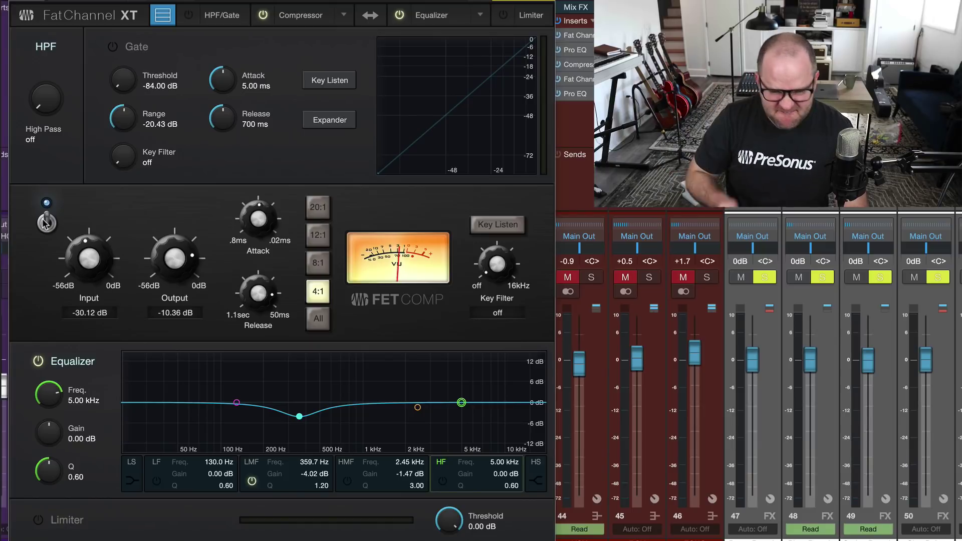
pyautogui.click(45, 223)
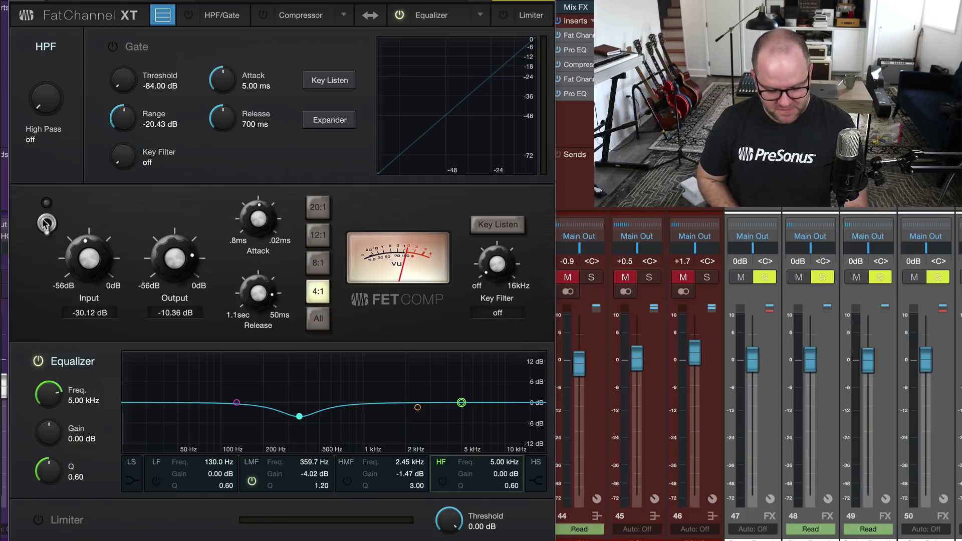
pyautogui.click(46, 223)
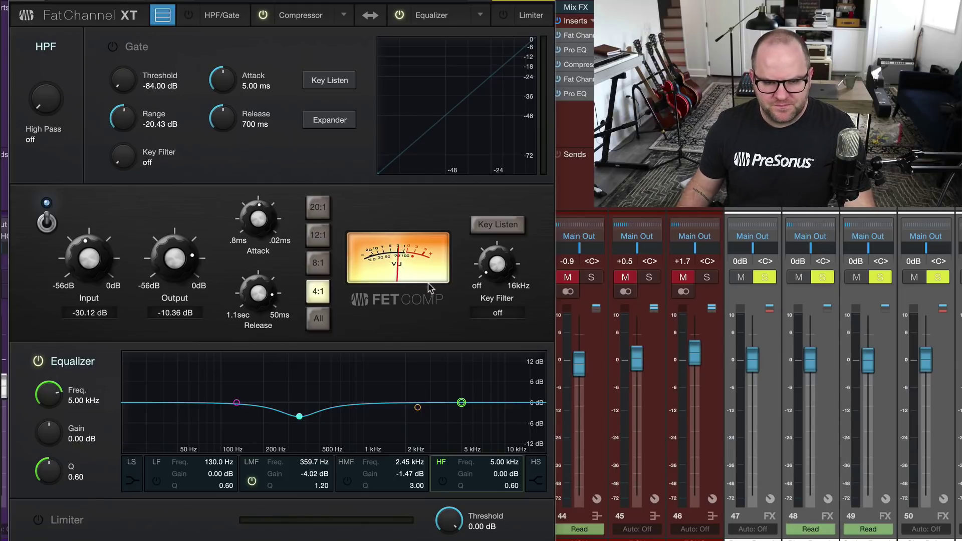
pyautogui.click(49, 224)
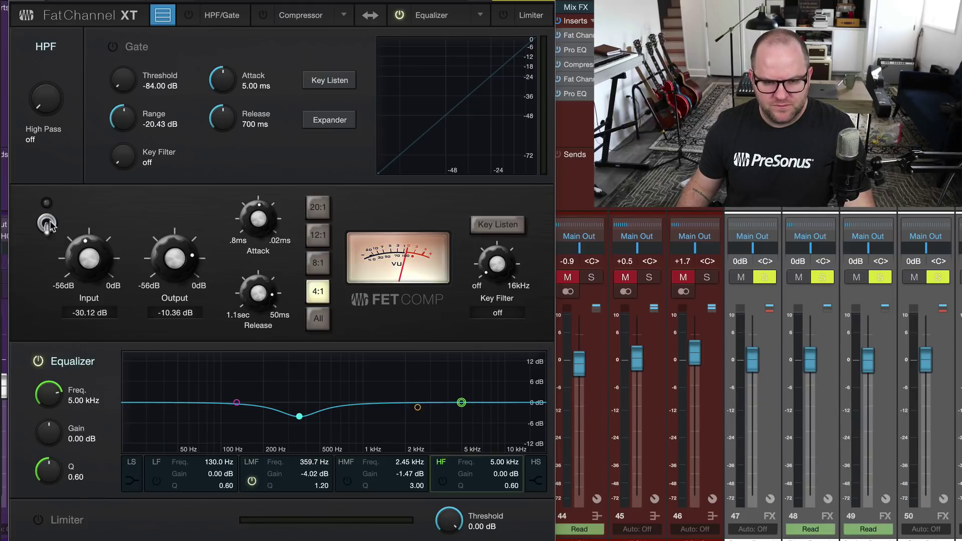
pyautogui.click(48, 223)
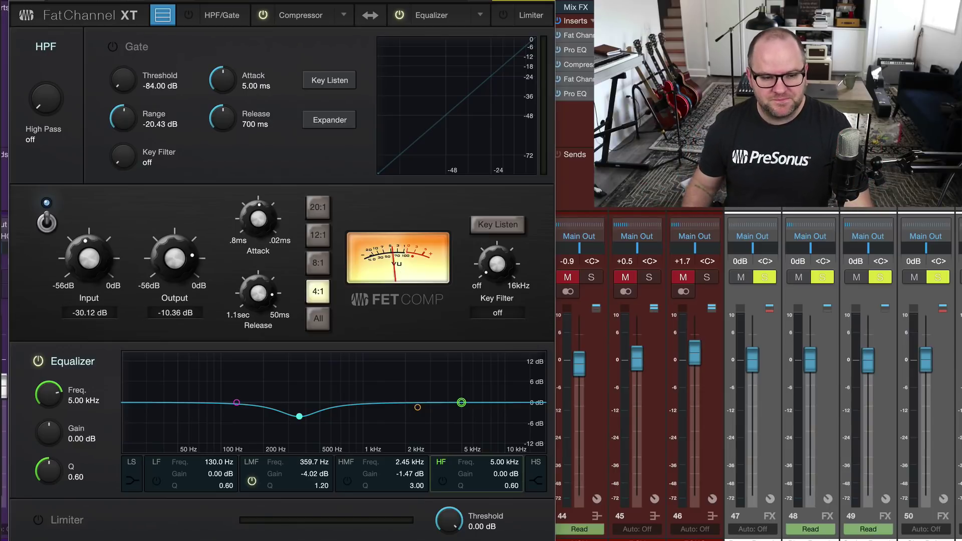
# - Try an FET compressor input of -16.96 dB with the output at -14.28 dB, and restore the previous levels
pyautogui.moveTo(161, 257); pyautogui.dragTo(142, 271)
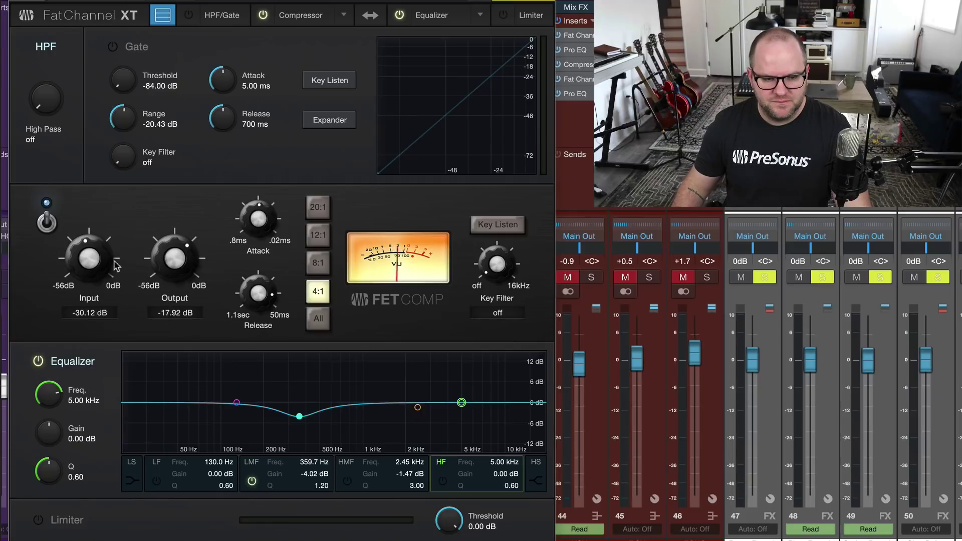
pyautogui.moveTo(81, 257); pyautogui.dragTo(81, 219)
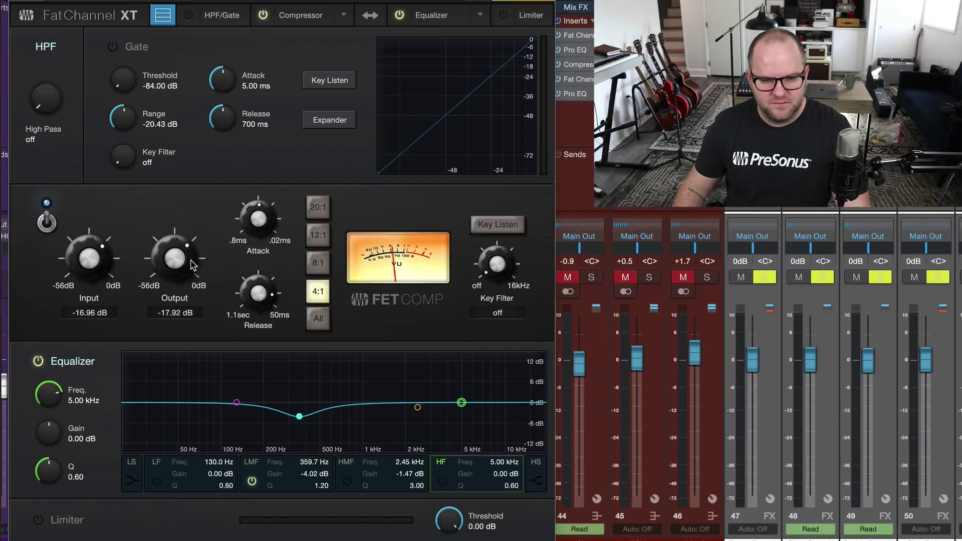
pyautogui.moveTo(175, 263); pyautogui.dragTo(174, 257)
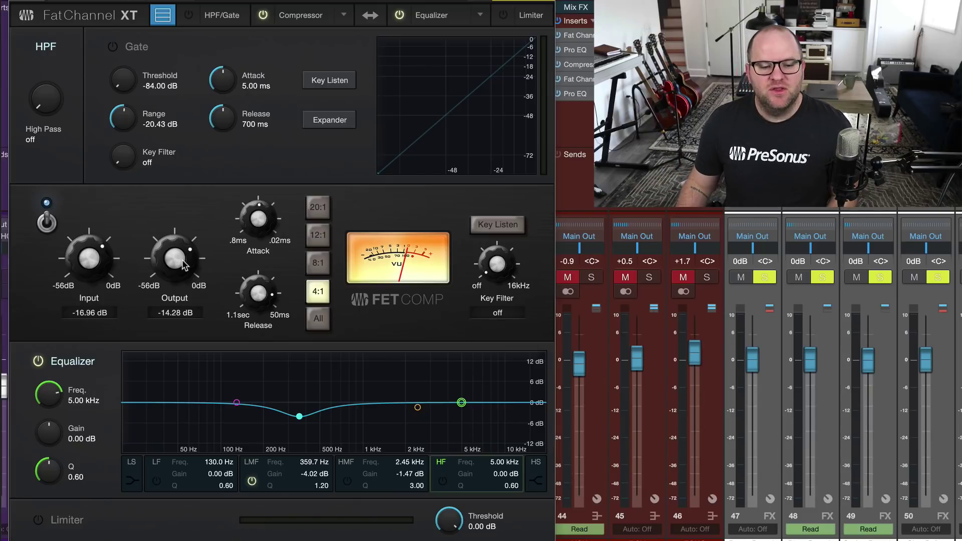
pyautogui.scroll(-3, 183, 266)
pyautogui.scroll(5, 183, 265)
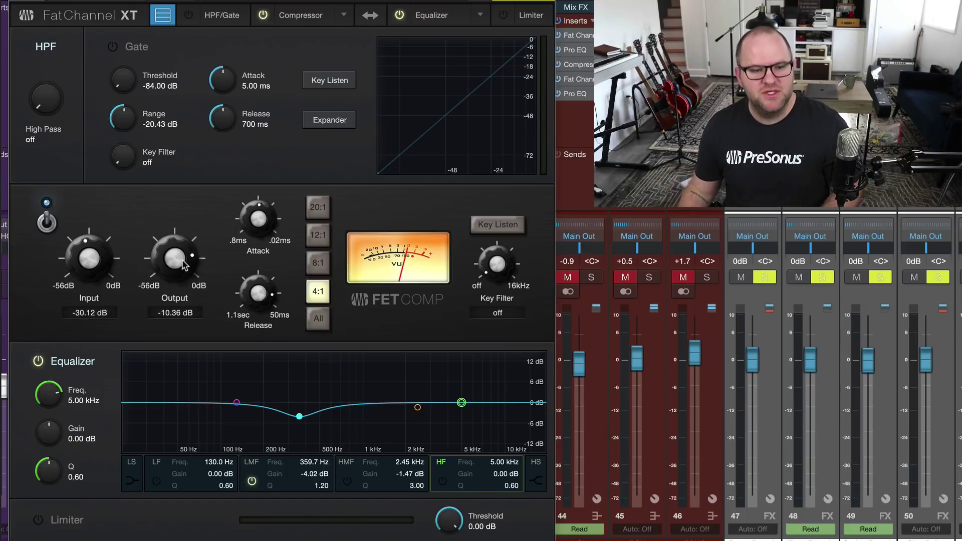
# - Change the compressor model from FET to Tube
pyautogui.click(344, 15)
pyautogui.click(344, 15)
pyautogui.click(344, 15)
pyautogui.click(327, 63)
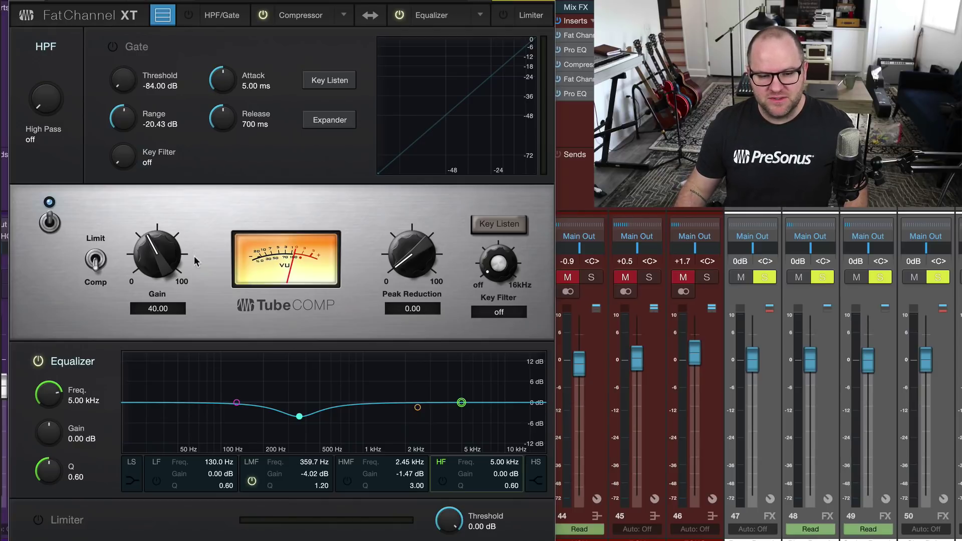
# - Set the Tube compressor's peak reduction to 60.50 and gain to 48.50, and compare against the bypassed sound
pyautogui.moveTo(424, 270); pyautogui.dragTo(411, 237)
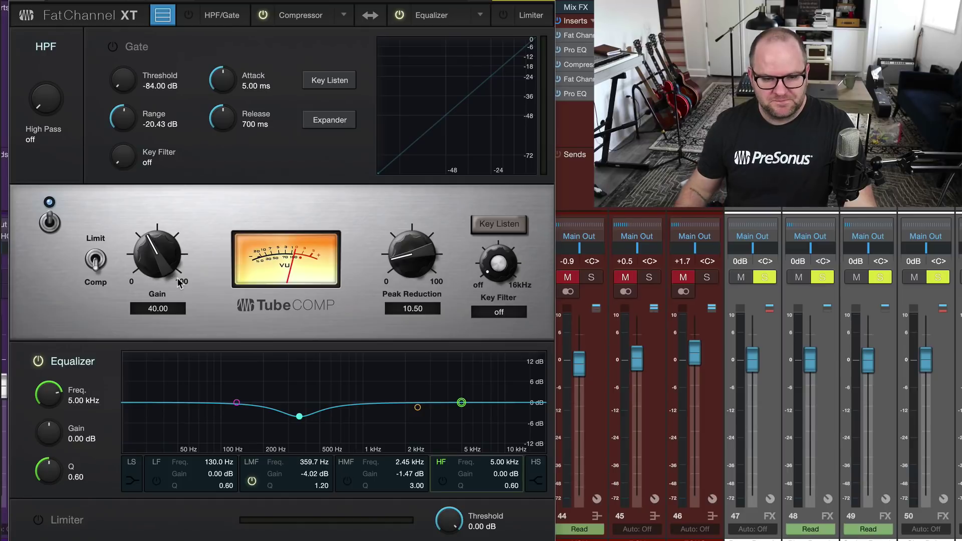
pyautogui.moveTo(388, 254); pyautogui.dragTo(393, 187)
pyautogui.moveTo(156, 251); pyautogui.dragTo(150, 228)
pyautogui.click(49, 224)
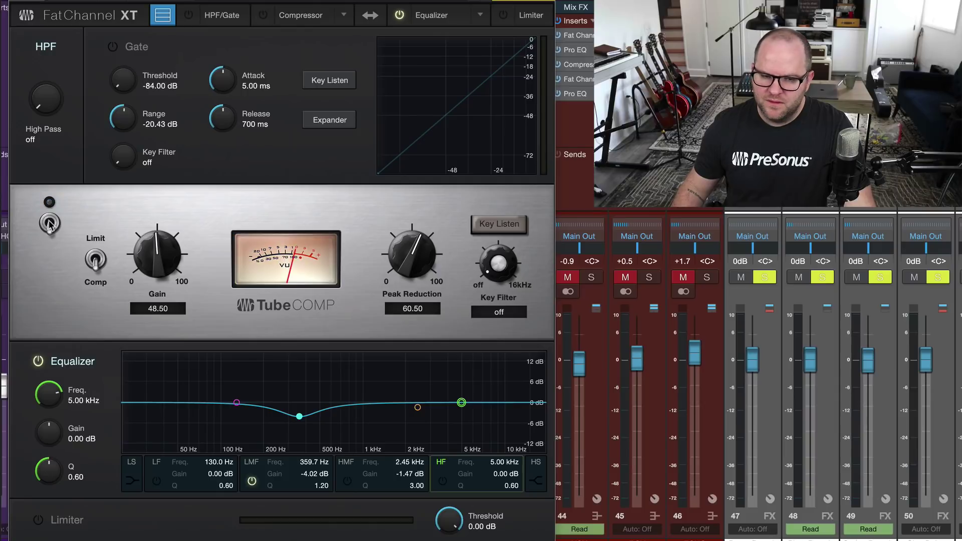
pyautogui.click(49, 224)
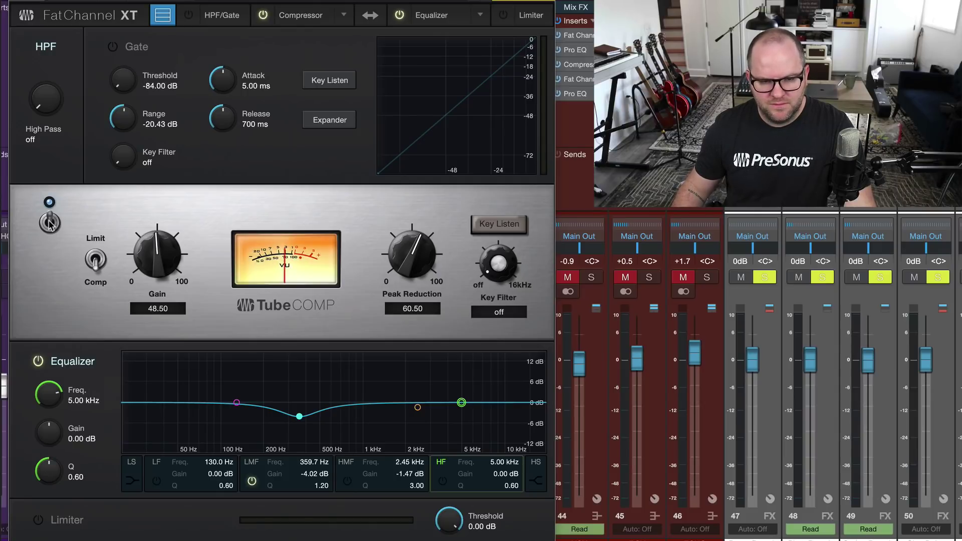
# - Raise the Tube compressor's peak reduction to 81.00 and increase its gain above 57.00 to make up the level
pyautogui.moveTo(408, 250); pyautogui.dragTo(406, 236)
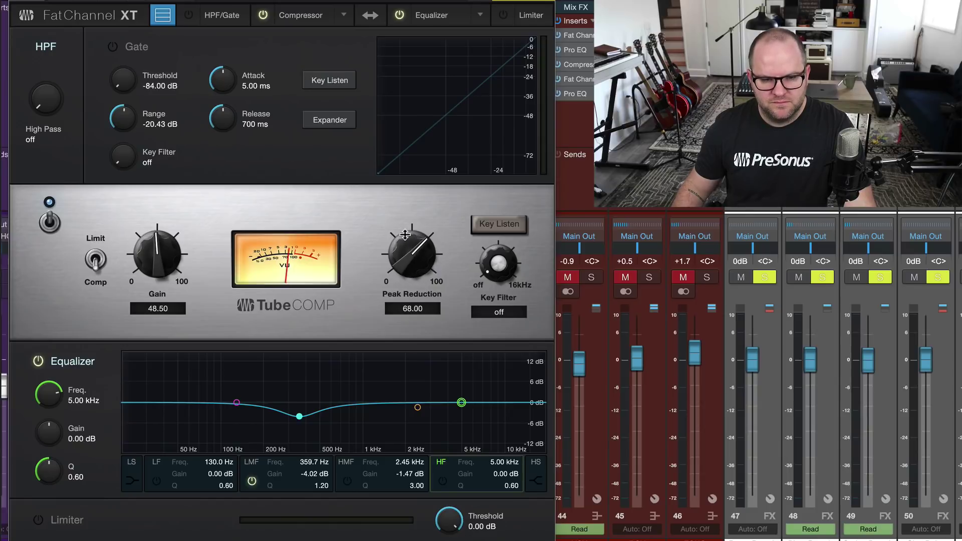
pyautogui.moveTo(152, 241); pyautogui.dragTo(151, 222)
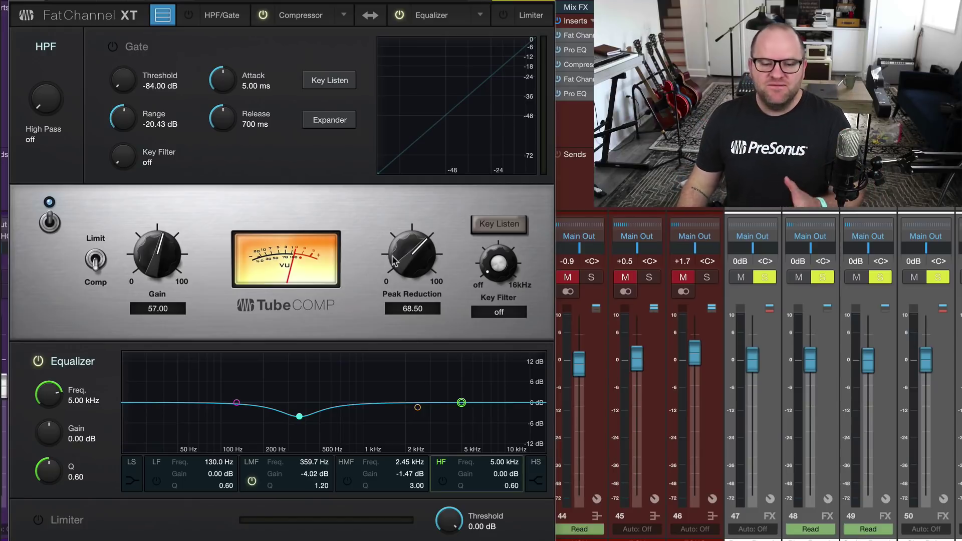
pyautogui.moveTo(407, 269); pyautogui.dragTo(403, 246)
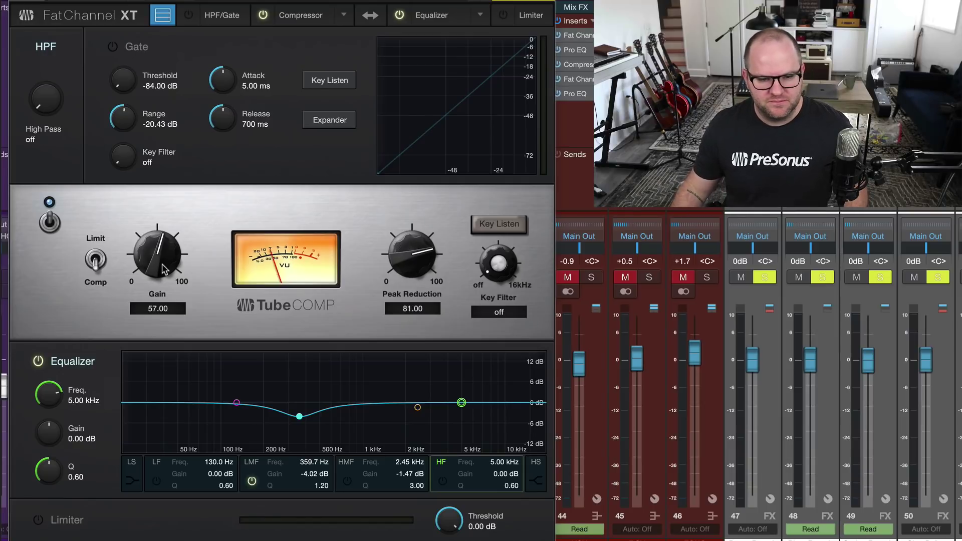
pyautogui.moveTo(160, 262); pyautogui.dragTo(158, 241)
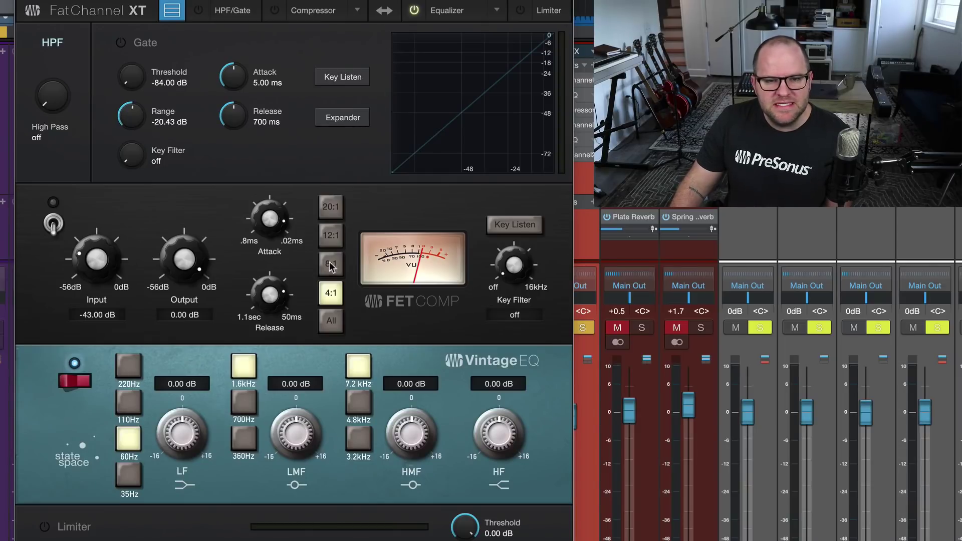
# - Swap the processing order so the Vintage EQ comes before the FET compressor
pyautogui.click(389, 12)
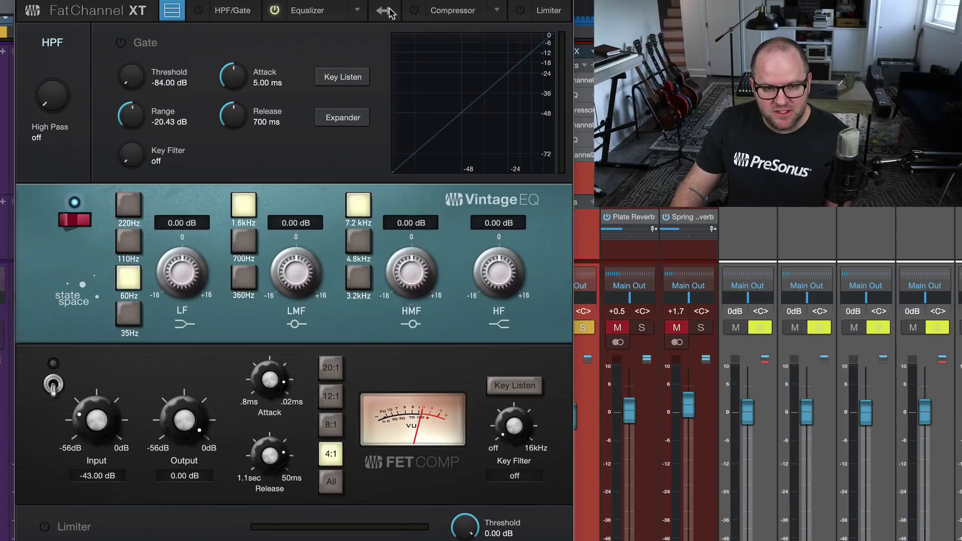
pyautogui.click(389, 12)
pyautogui.click(389, 12)
pyautogui.click(389, 12)
pyautogui.click(389, 12)
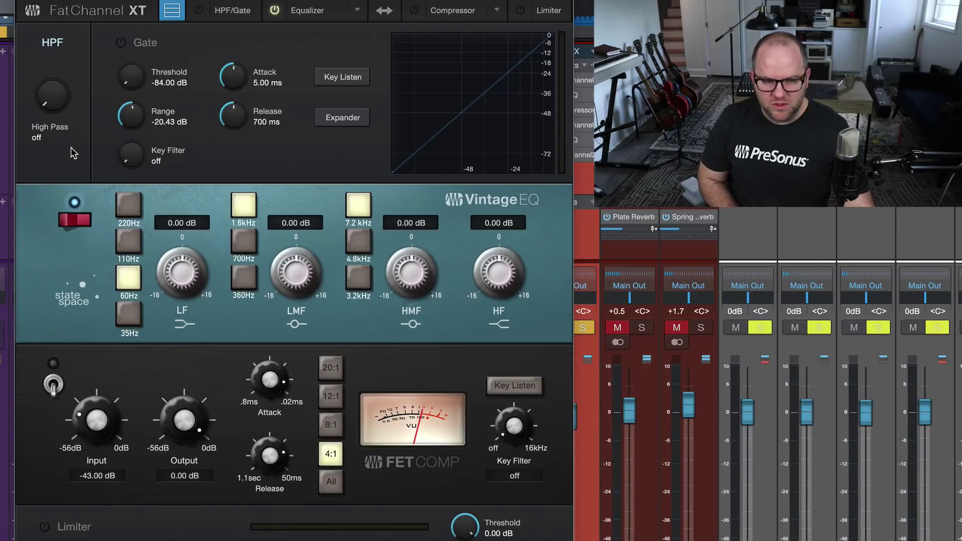
# - Set the high pass filter to 85 Hz and cut the Vintage EQ's LMF band by 3.20 dB at 700 Hz
pyautogui.moveTo(56, 96); pyautogui.dragTo(55, 50)
pyautogui.moveTo(289, 278); pyautogui.dragTo(272, 295)
pyautogui.click(252, 249)
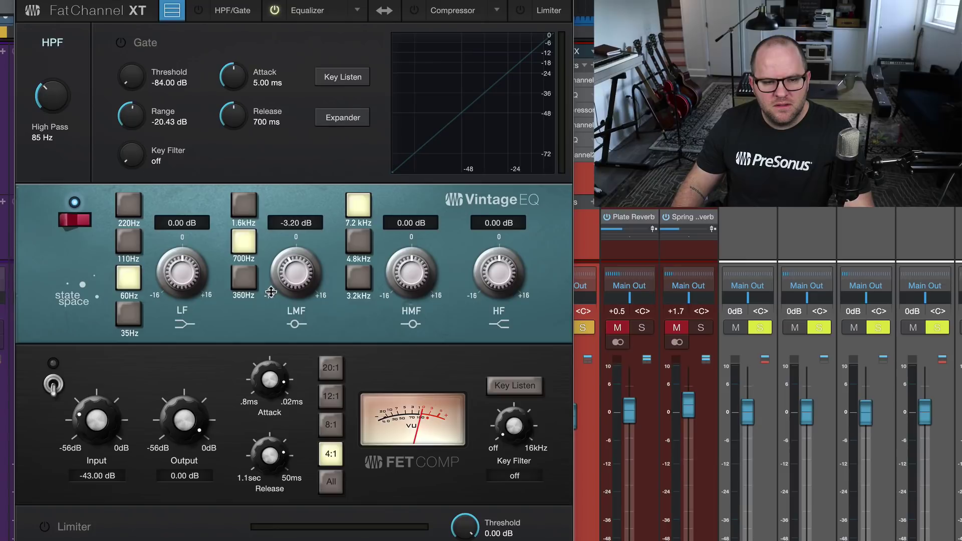
# - Cut the LF band by 3.84 dB at 220 Hz and boost the HMF band by 0.96 dB at 7.2 kHz
pyautogui.click(128, 205)
pyautogui.moveTo(184, 264); pyautogui.dragTo(182, 280)
pyautogui.moveTo(417, 263); pyautogui.dragTo(417, 257)
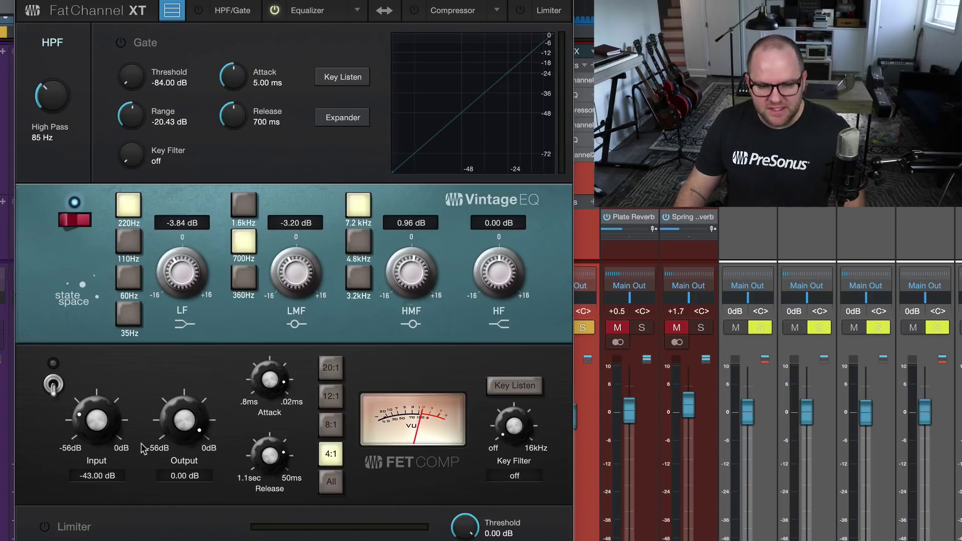
# - Switch on the FET compressor and set its input to -21.16 dB and its output to -19.04 dB
pyautogui.click(54, 385)
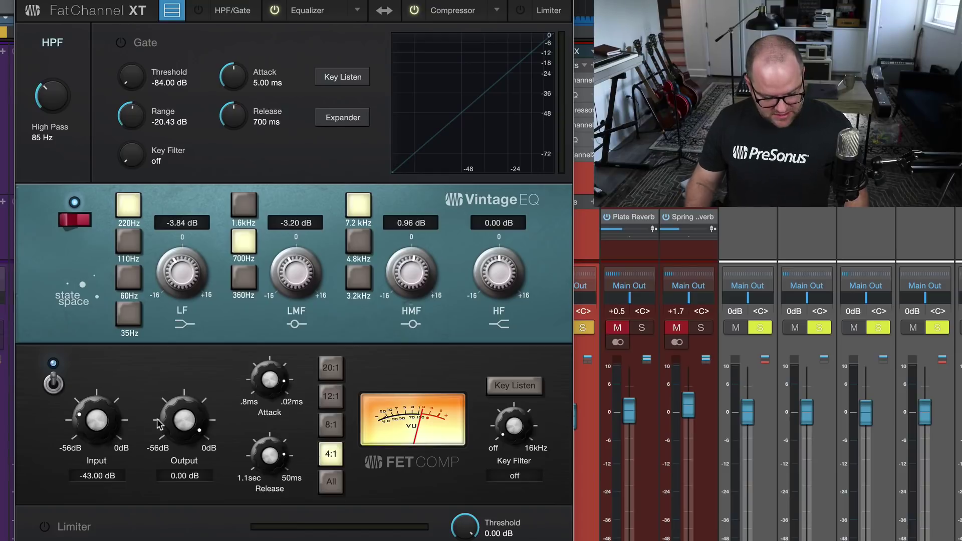
pyautogui.moveTo(164, 425); pyautogui.dragTo(165, 450)
pyautogui.moveTo(133, 422); pyautogui.dragTo(134, 379)
pyautogui.moveTo(185, 420); pyautogui.dragTo(186, 443)
pyautogui.moveTo(94, 428); pyautogui.dragTo(94, 433)
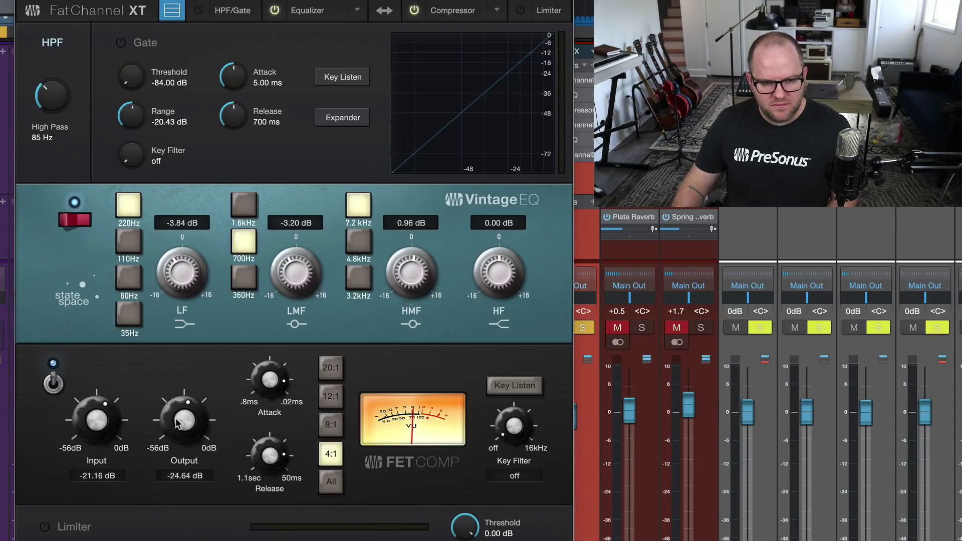
pyautogui.moveTo(176, 418); pyautogui.dragTo(173, 404)
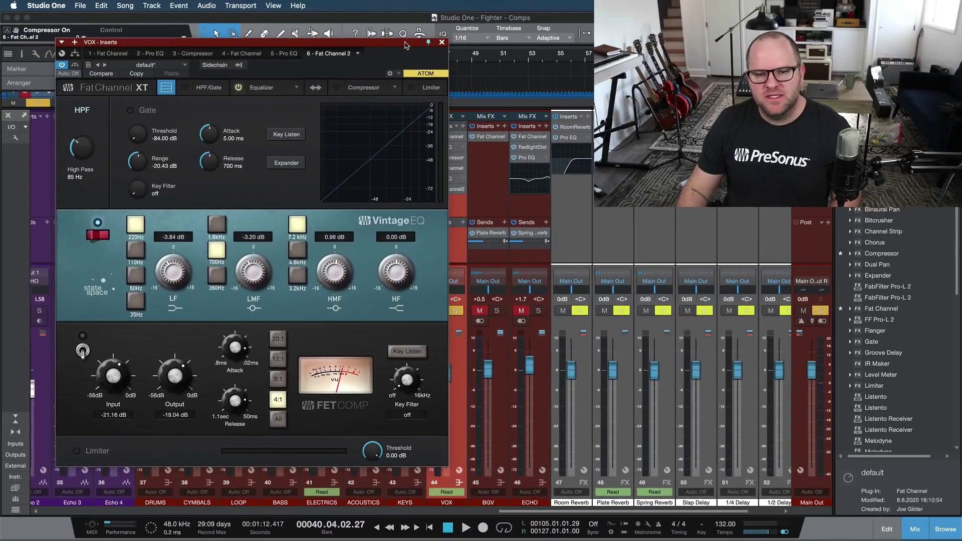
# - Add another Fat Channel to the VOX channel's inserts and place its window beside the existing Fat Channel window
pyautogui.moveTo(406, 45); pyautogui.dragTo(337, 51)
pyautogui.moveTo(881, 309); pyautogui.dragTo(450, 199)
pyautogui.moveTo(438, 266); pyautogui.dragTo(484, 105)
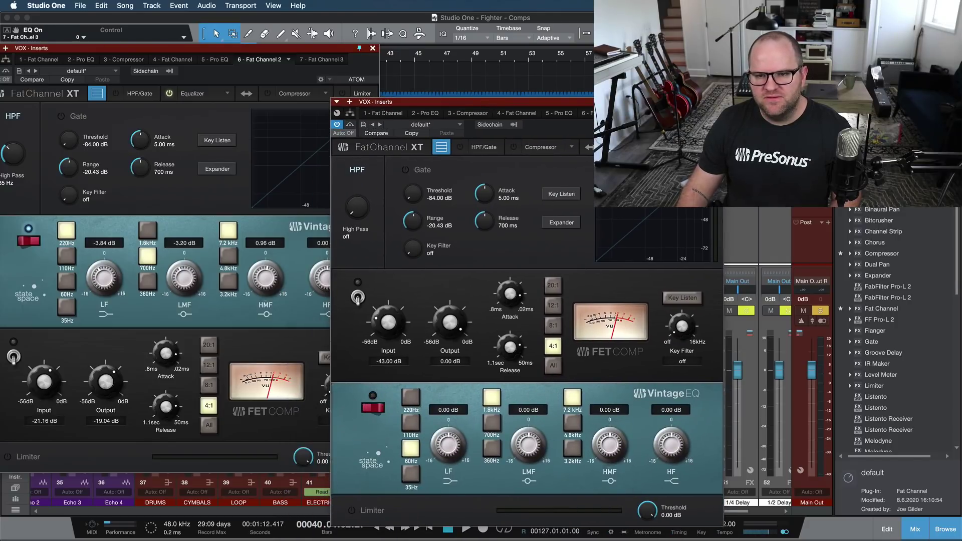
# - Change the new Fat Channel's compressor model to Tube and reposition its window over the first one
pyautogui.click(575, 148)
pyautogui.click(386, 182)
pyautogui.moveTo(542, 105); pyautogui.dragTo(256, 103)
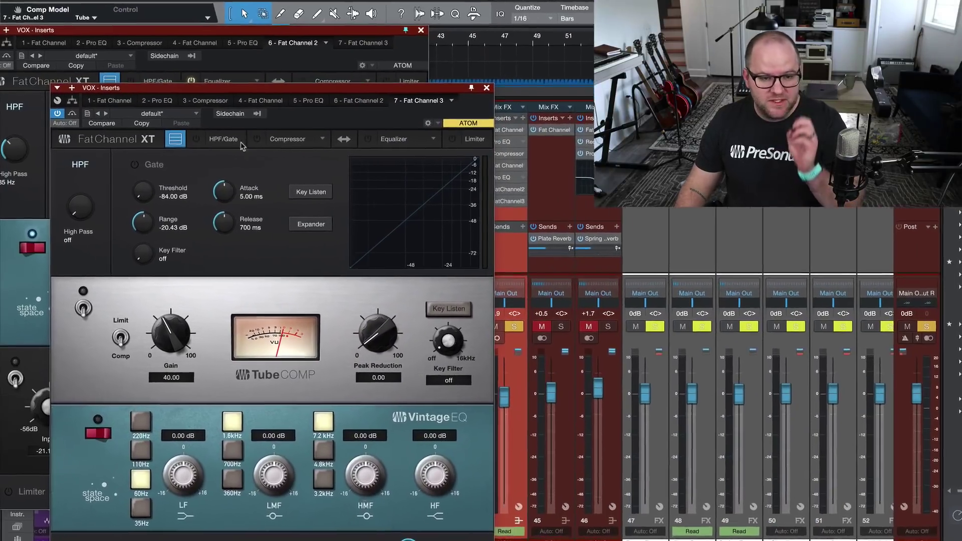
# - Reduce the Fat Channel 3 display to its compressor only and move its window
pyautogui.click(242, 142)
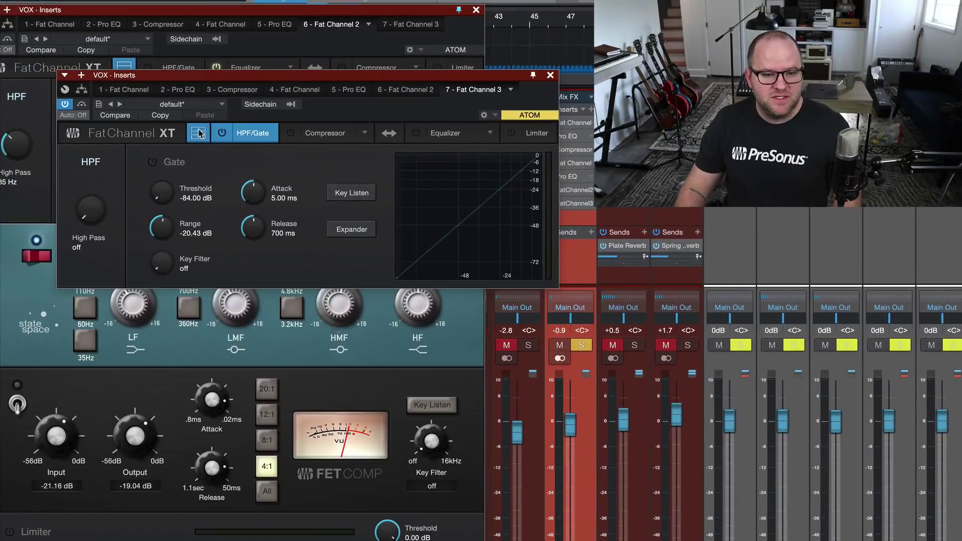
pyautogui.click(294, 140)
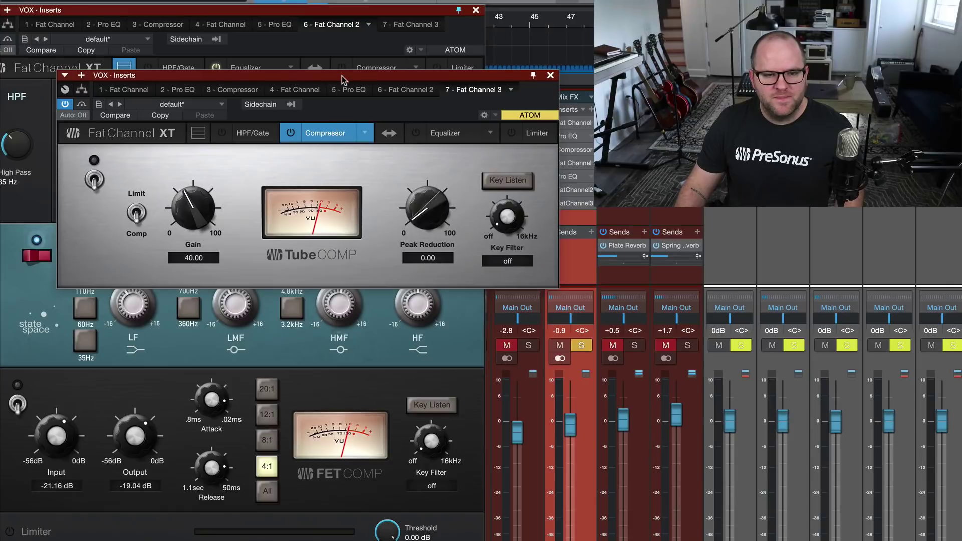
pyautogui.moveTo(344, 75); pyautogui.dragTo(273, 100)
# - Show only the compressor in Fat Channel 2 and place the Fat Channel 3 window directly below it
pyautogui.click(260, 10)
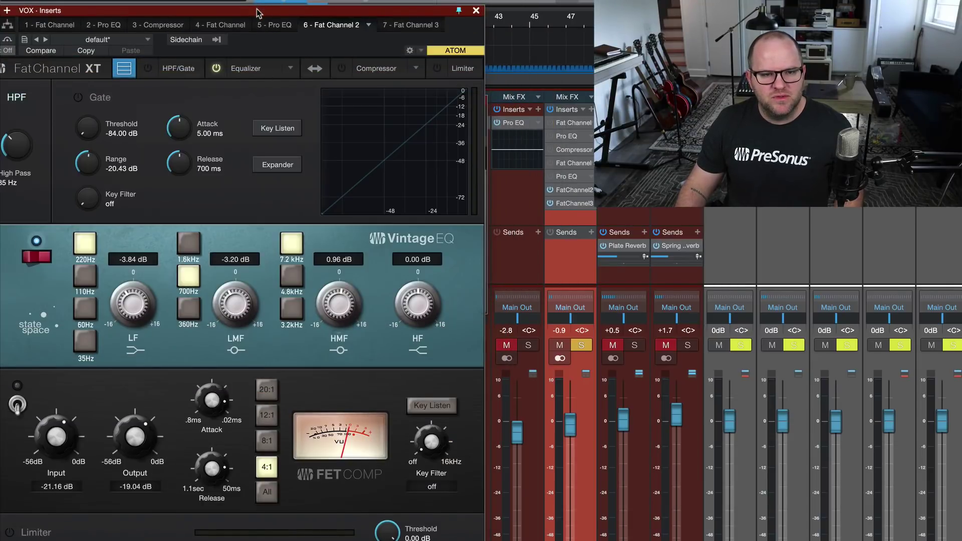
pyautogui.click(131, 70)
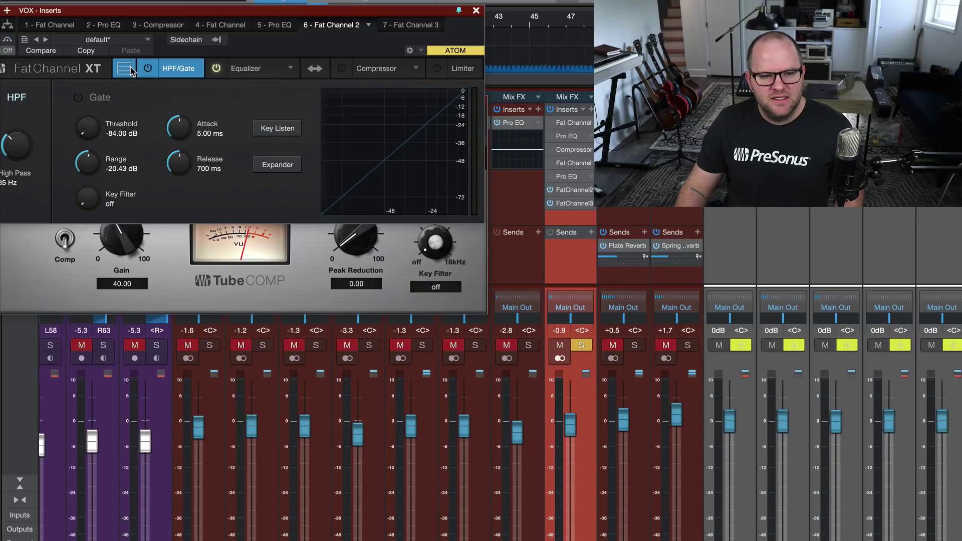
pyautogui.click(353, 72)
pyautogui.click(295, 235)
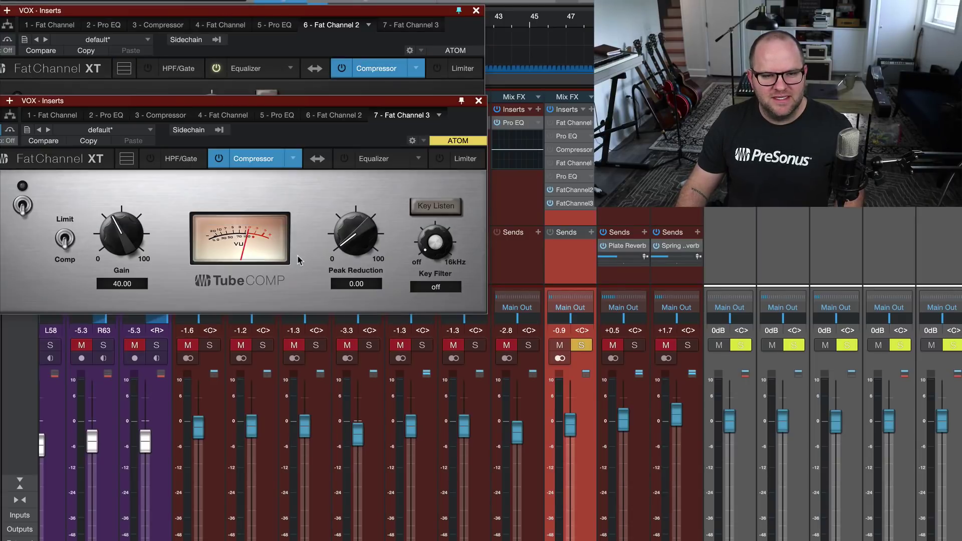
pyautogui.moveTo(279, 101); pyautogui.dragTo(280, 234)
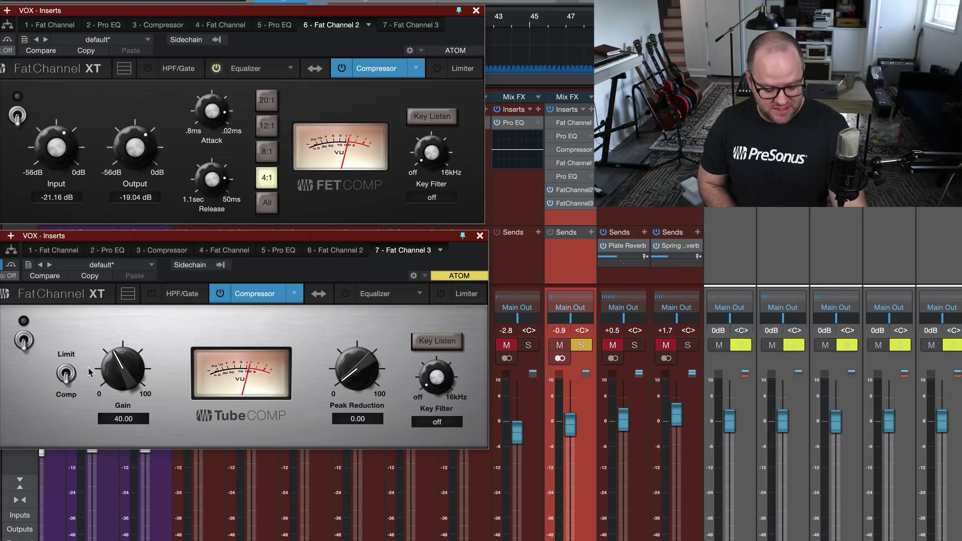
# - Switch on the Tube compressor in Fat Channel 3 and set its peak reduction to 82.50 and gain to 61.00
pyautogui.click(25, 343)
pyautogui.moveTo(359, 376); pyautogui.dragTo(357, 258)
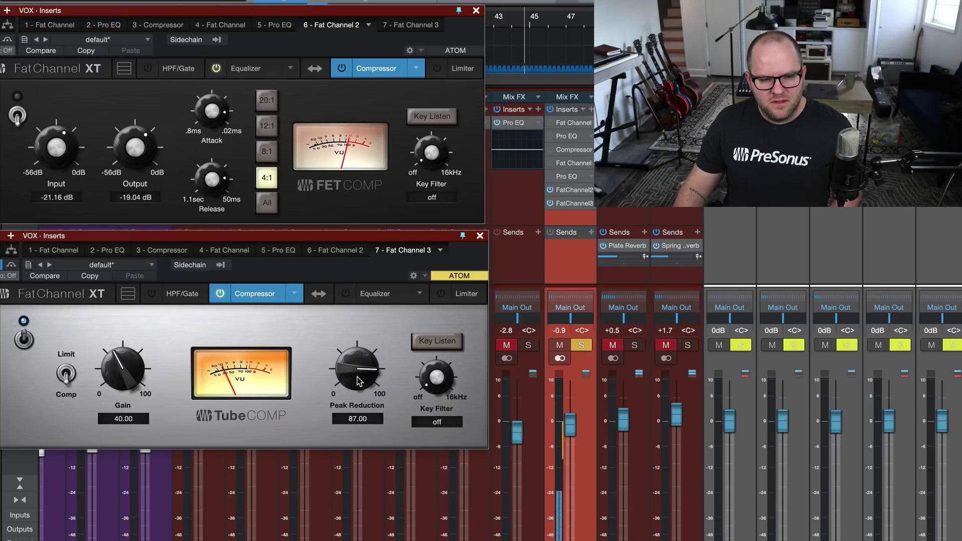
pyautogui.moveTo(362, 345)
pyautogui.mouseDown()
pyautogui.moveTo(363, 359)
pyautogui.moveTo(362, 348)
pyautogui.mouseUp()
pyautogui.moveTo(126, 362); pyautogui.dragTo(128, 350)
pyautogui.moveTo(363, 362); pyautogui.dragTo(363, 367)
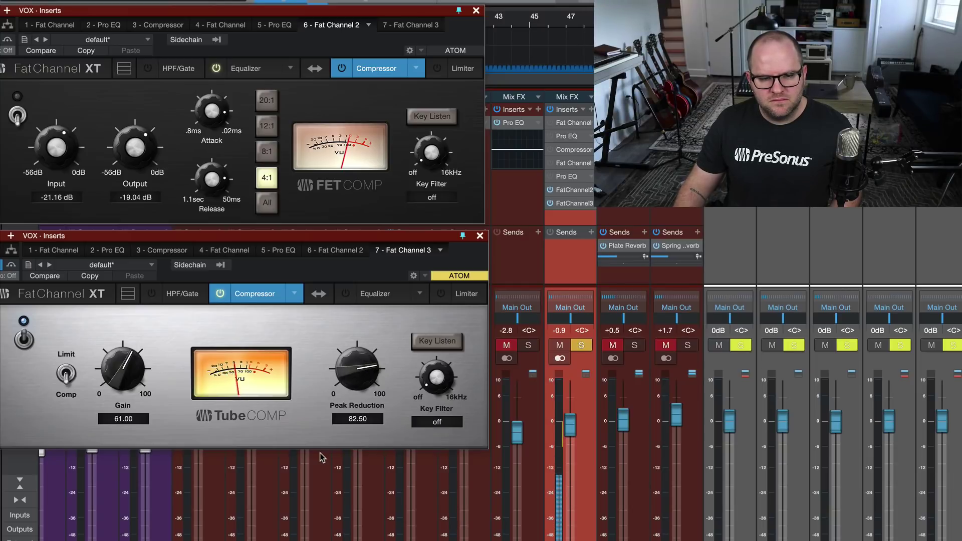
# - Set the Tube compressor's peak reduction to 79.00 and its gain to 56.00 in Fat Channel 3
pyautogui.moveTo(371, 365); pyautogui.dragTo(371, 368)
pyautogui.moveTo(130, 387); pyautogui.dragTo(130, 390)
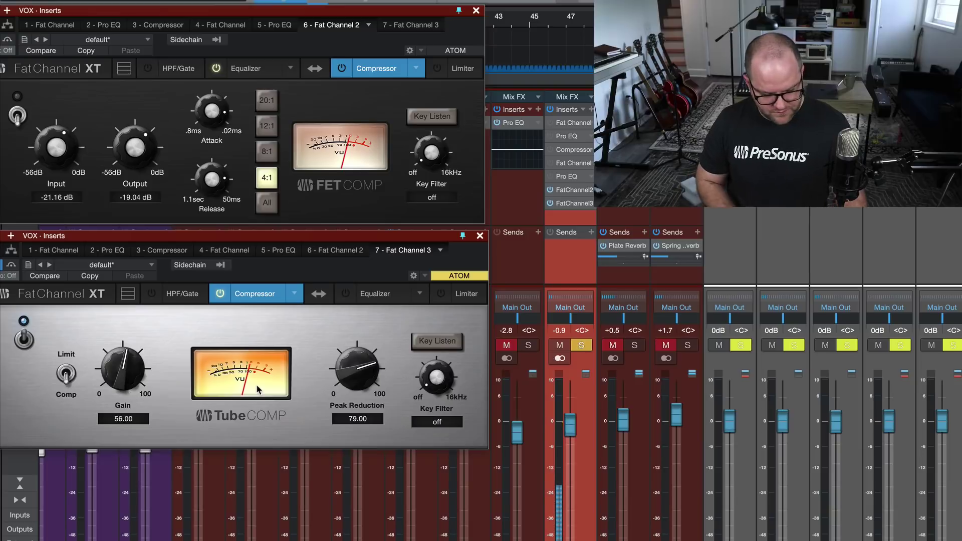
# - Compare the vocal with the FET and Tube compressors together, individually and both bypassed, ending with only the Tube compressor on
pyautogui.click(17, 116)
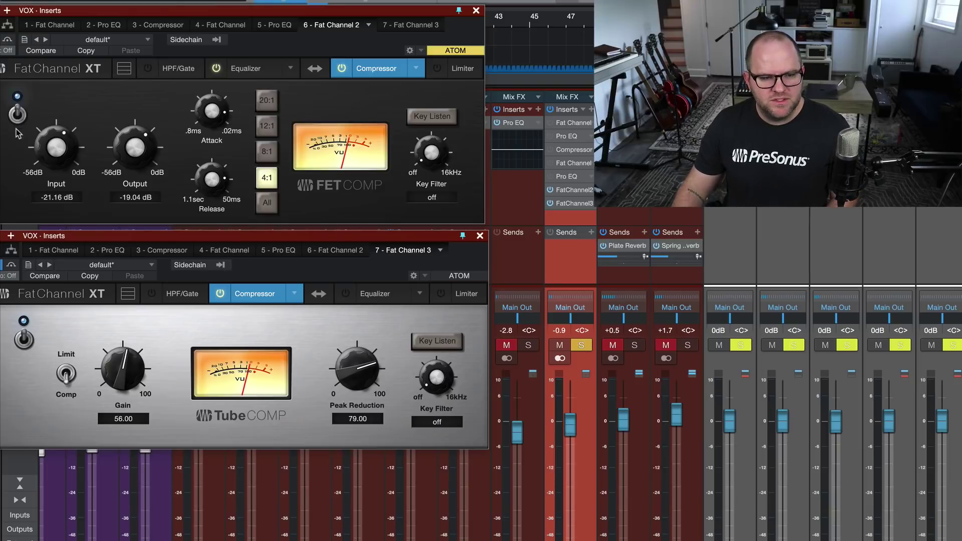
pyautogui.click(26, 341)
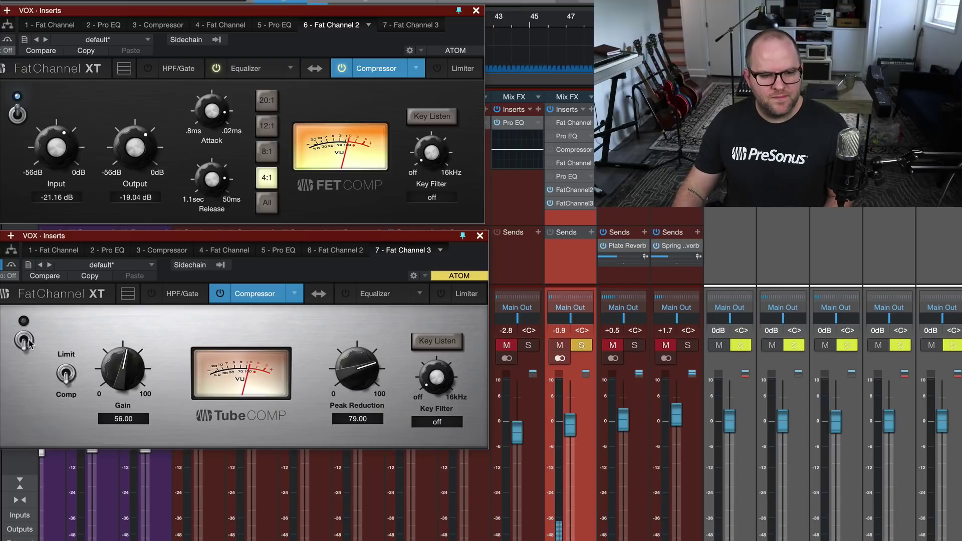
pyautogui.click(25, 342)
pyautogui.click(18, 115)
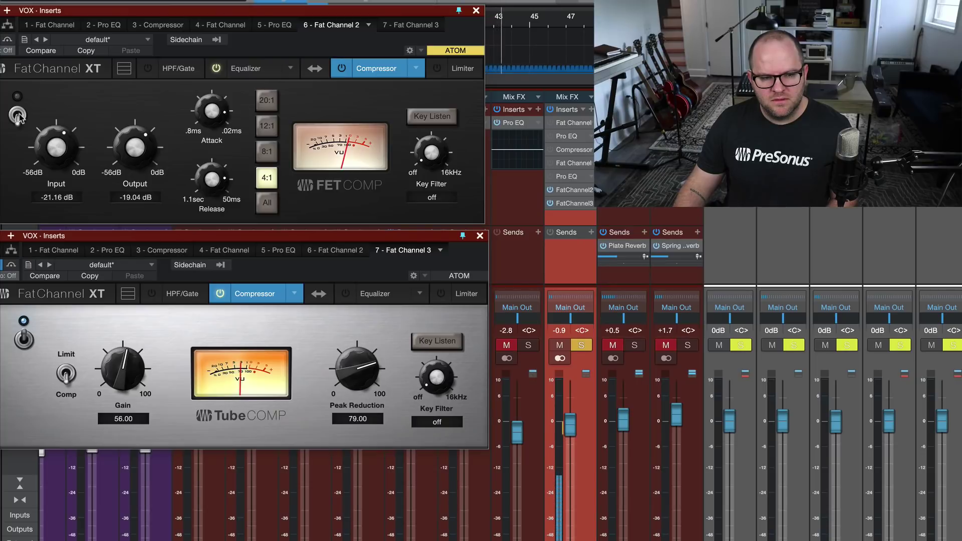
pyautogui.click(19, 108)
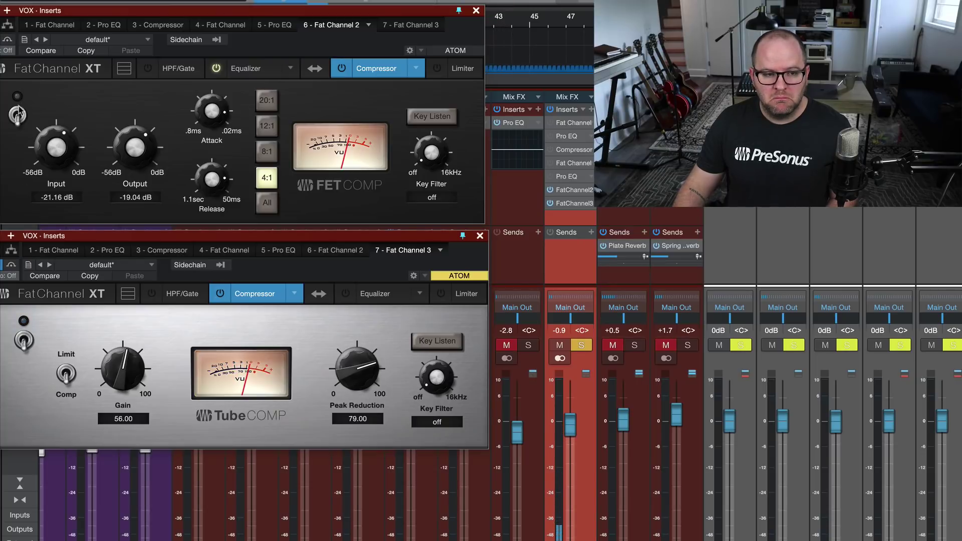
pyautogui.click(18, 115)
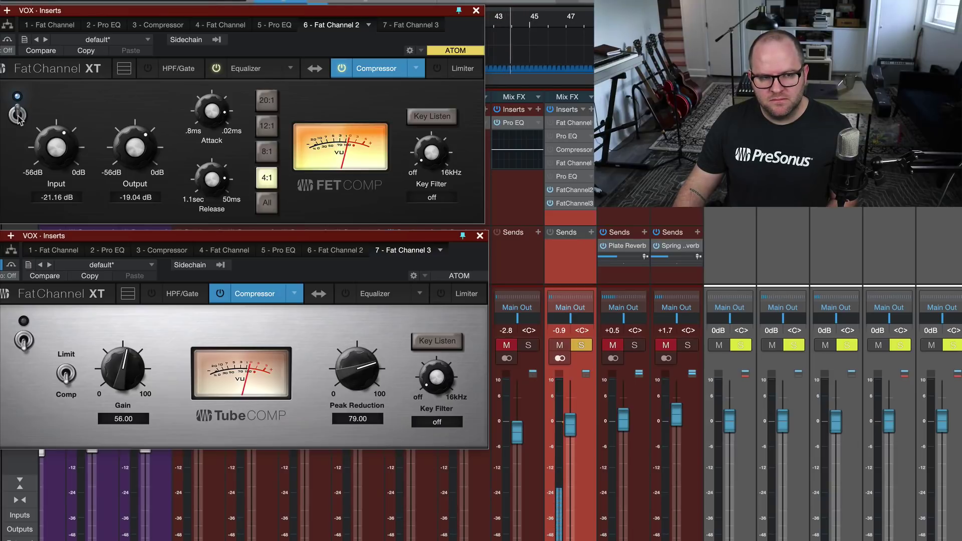
pyautogui.click(17, 114)
pyautogui.click(23, 340)
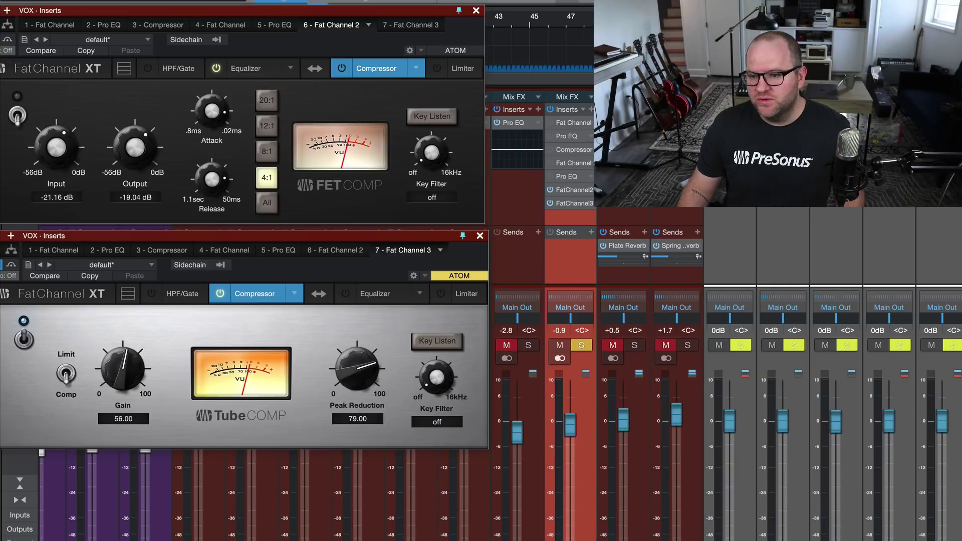
# - Add the Compressor effect after Fat Channel 3 in the VOX channel's inserts and close its window
pyautogui.moveTo(952, 210); pyautogui.dragTo(559, 219)
pyautogui.moveTo(527, 284); pyautogui.dragTo(650, 39)
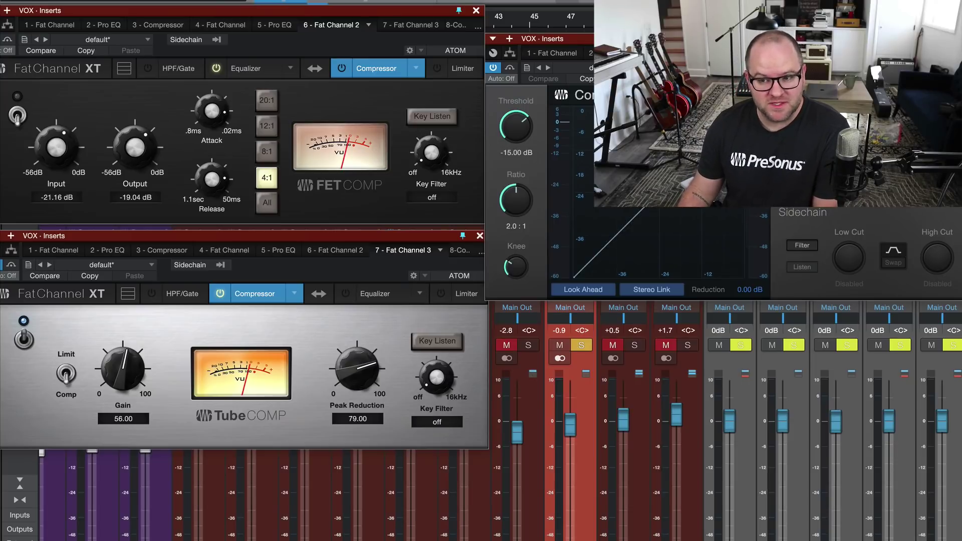
pyautogui.click(954, 38)
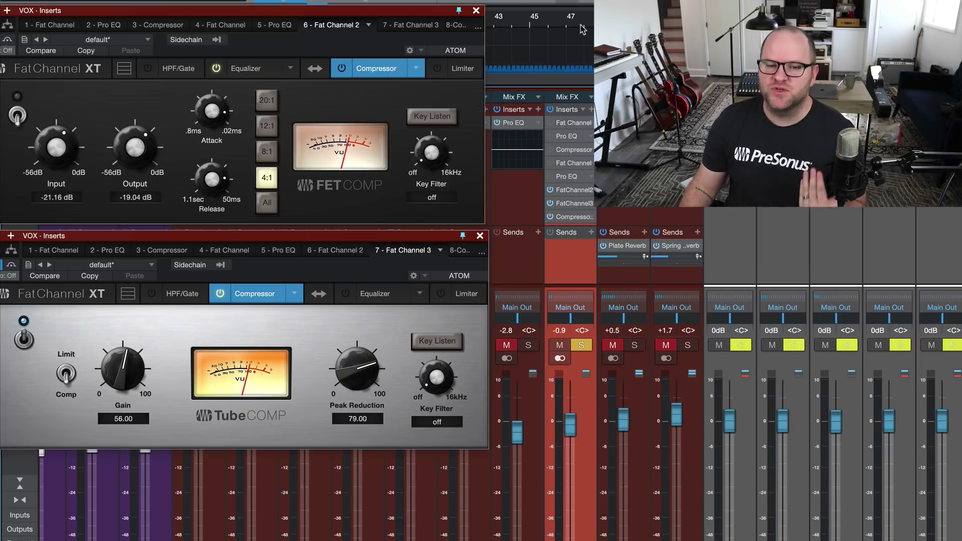
# - Browse the full list of compressor models available in Fat Channel 3, from Standard to VT1 Comp
pyautogui.click(294, 295)
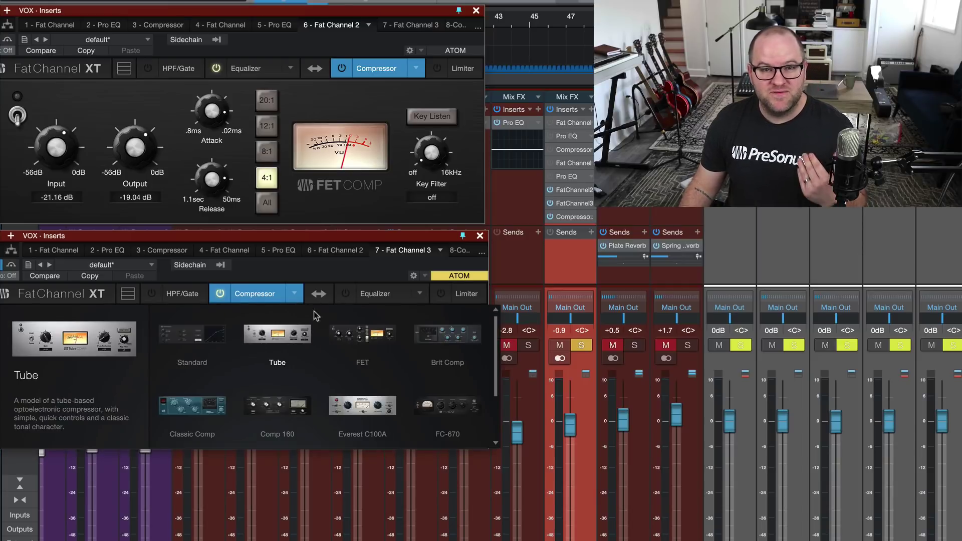
pyautogui.scroll(-2, 278, 396)
pyautogui.scroll(2, 274, 387)
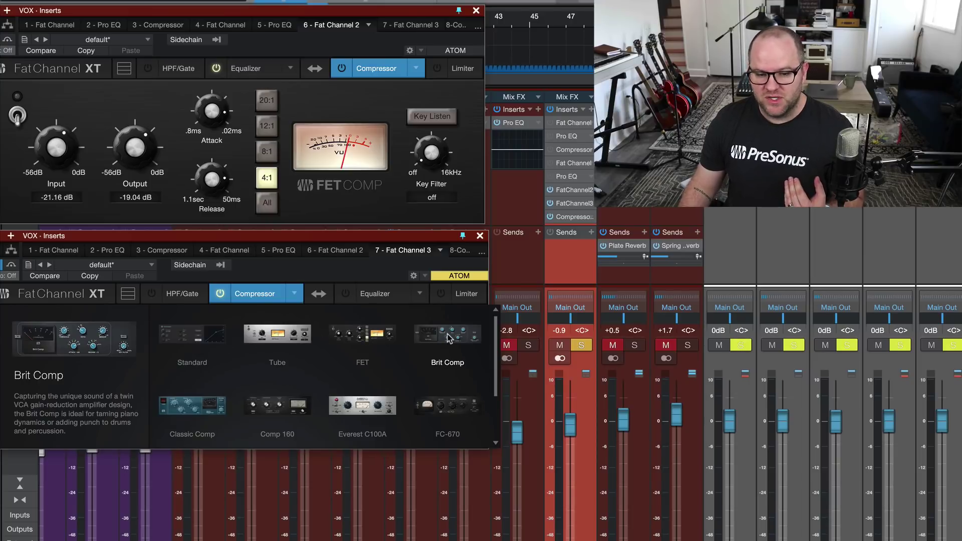
pyautogui.scroll(-2, 448, 339)
pyautogui.scroll(2, 447, 339)
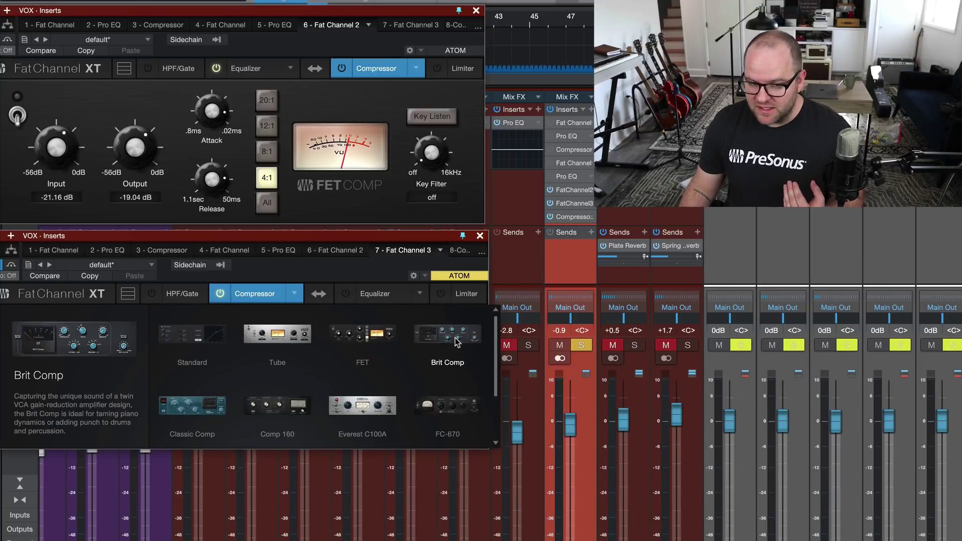
pyautogui.scroll(-2, 195, 405)
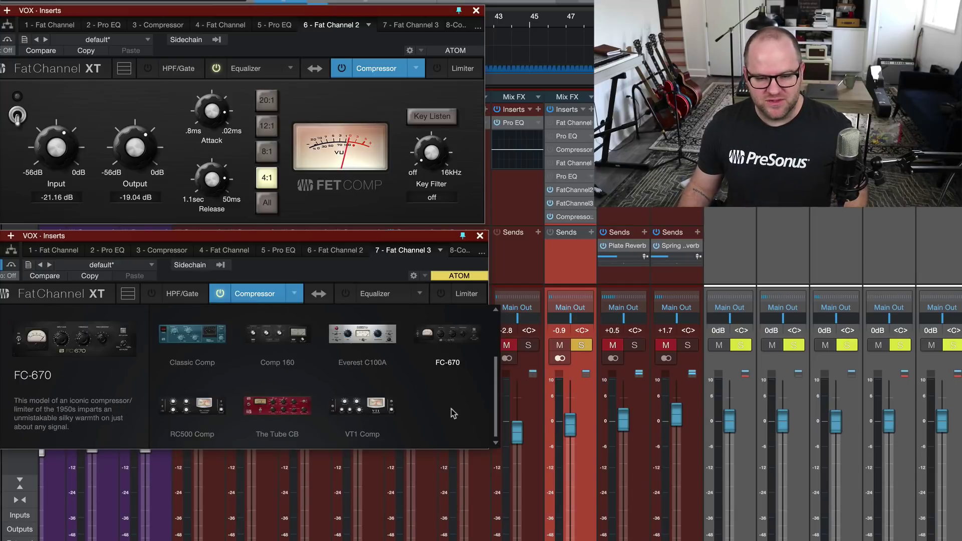
pyautogui.scroll(2, 453, 412)
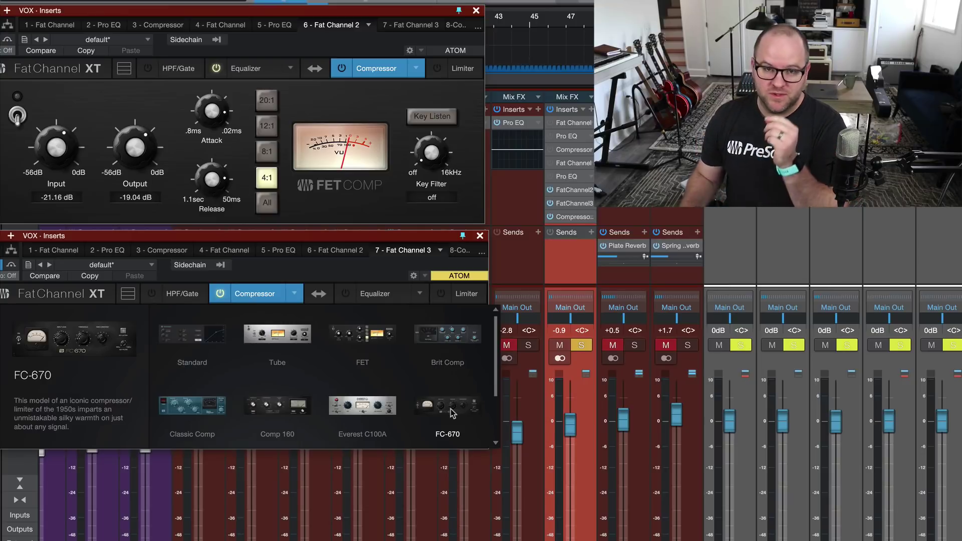
pyautogui.scroll(-3, 450, 409)
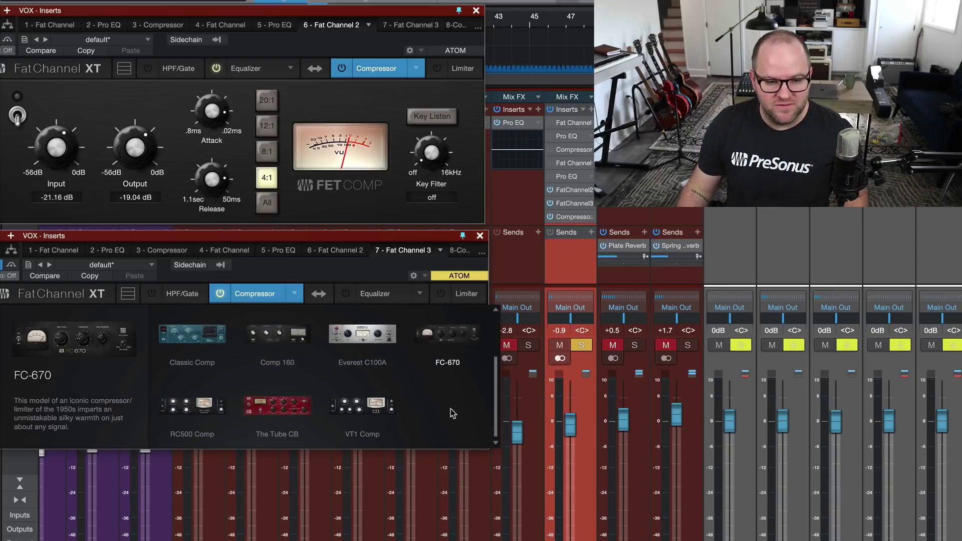
# - Show the equalizer in Fat Channel 3 and display its available EQ models
pyautogui.click(363, 288)
pyautogui.click(364, 292)
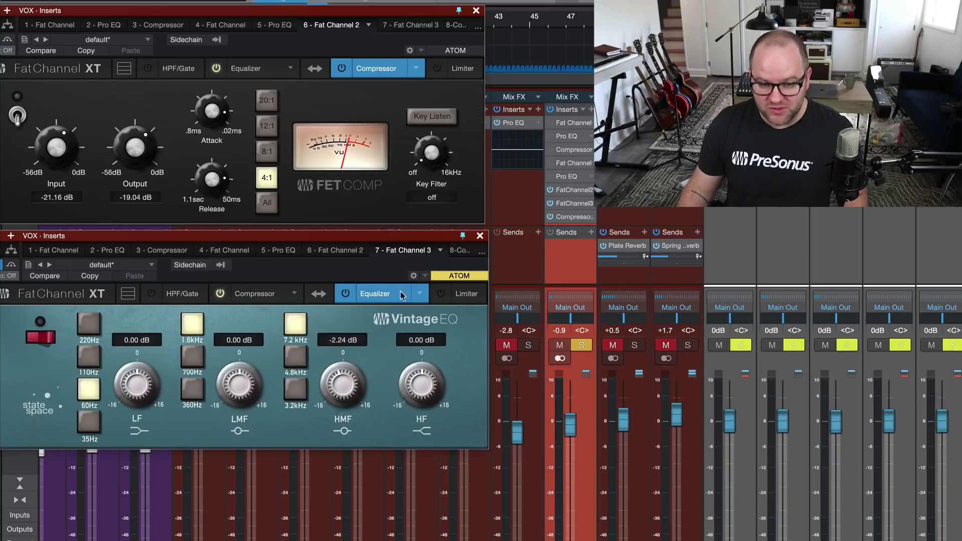
pyautogui.click(420, 293)
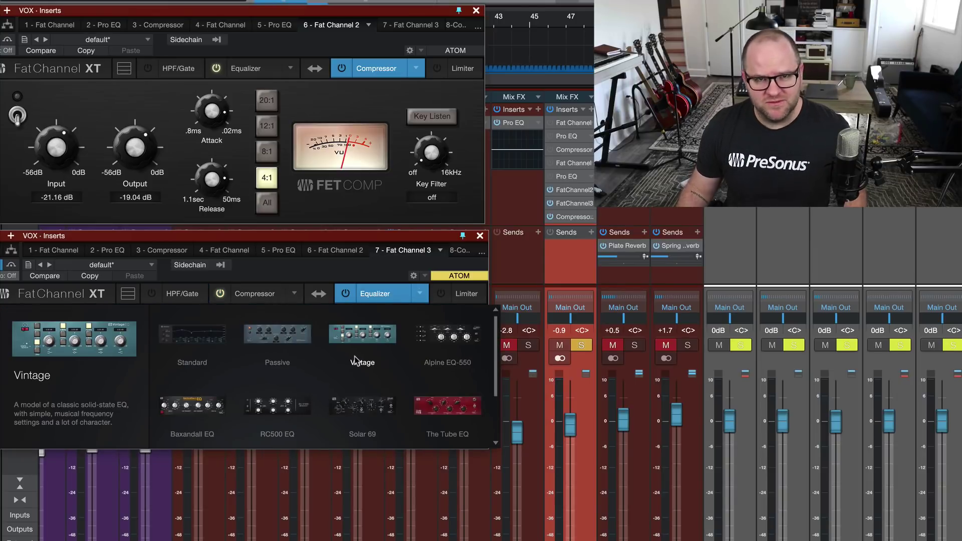